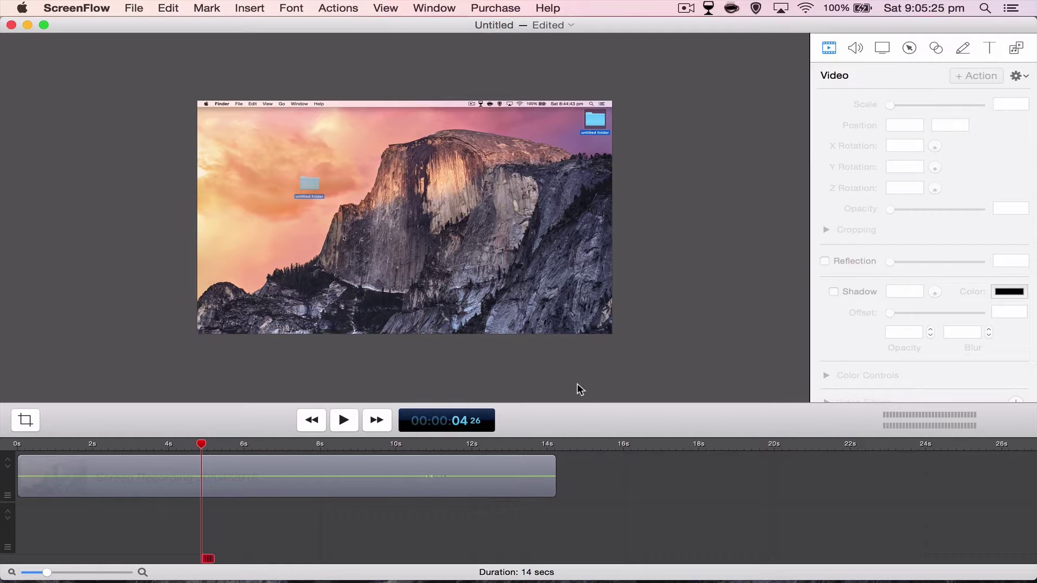
Step: Scrub the playhead on the 14-second clip to about 00:00:05
{"action": "left_click_drag", "start_coordinate": [190, 449], "coordinate": [219, 443]}
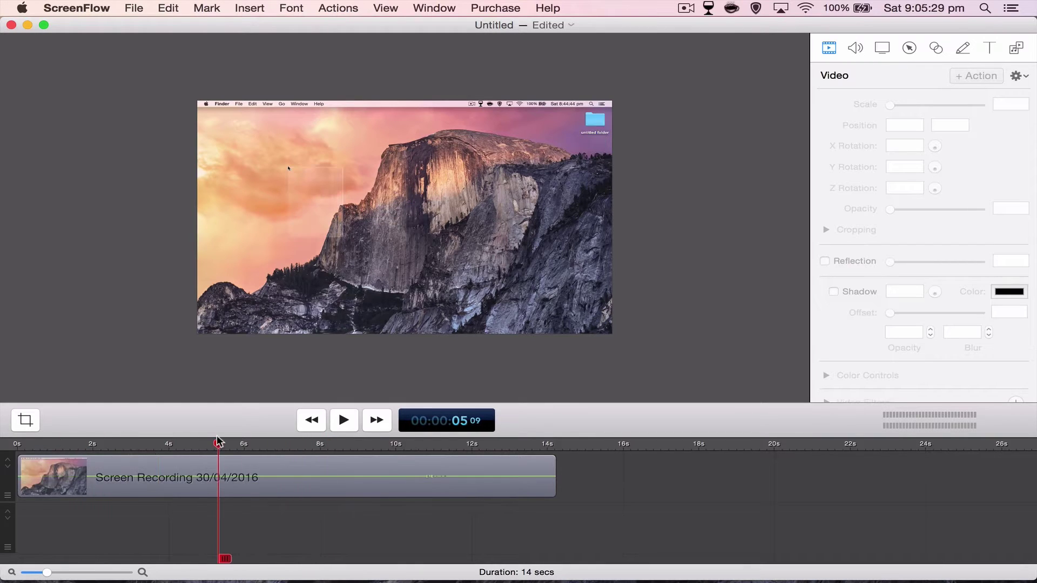
Step: Choose File > Batch Export… to bring up the export dialog for ScreenFlow.mp4
{"action": "left_click", "coordinate": [133, 8]}
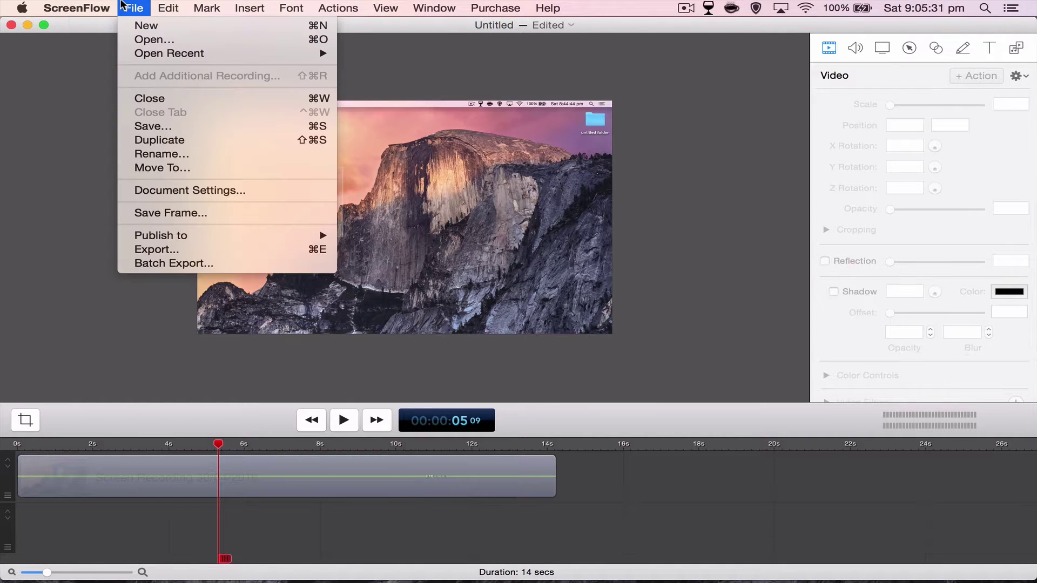
{"action": "left_click", "coordinate": [135, 263]}
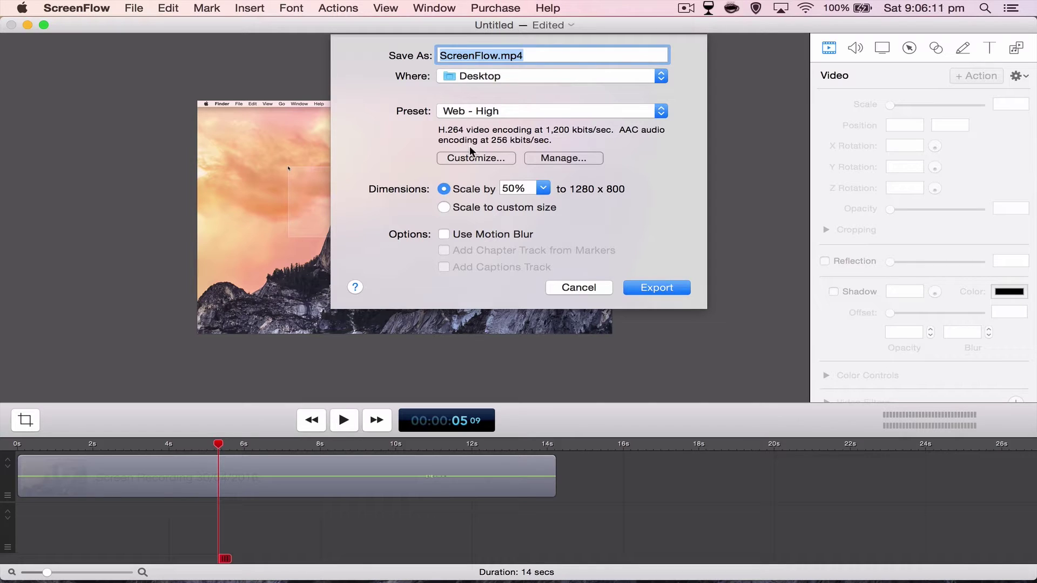
Step: Keep the Web - High preset and scale to a custom size of 1920 × 1020
{"action": "left_click", "coordinate": [468, 109]}
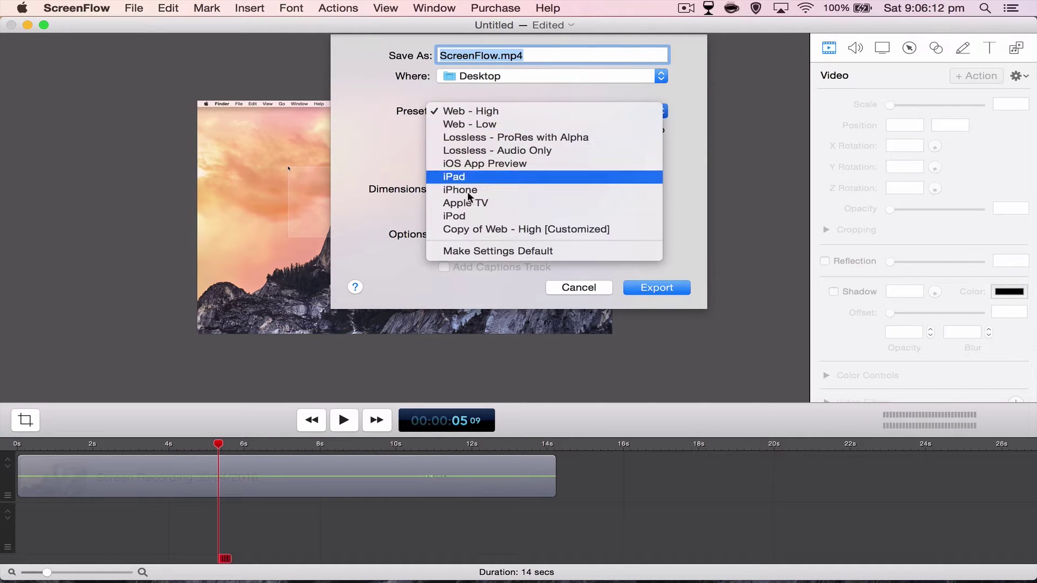
{"action": "left_click", "coordinate": [468, 110]}
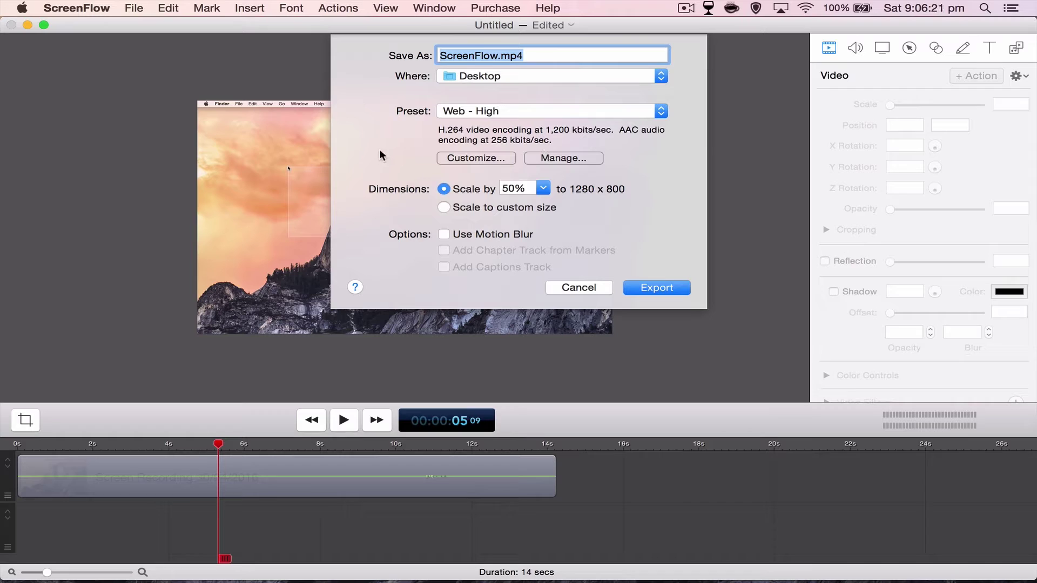
{"action": "left_click", "coordinate": [437, 208]}
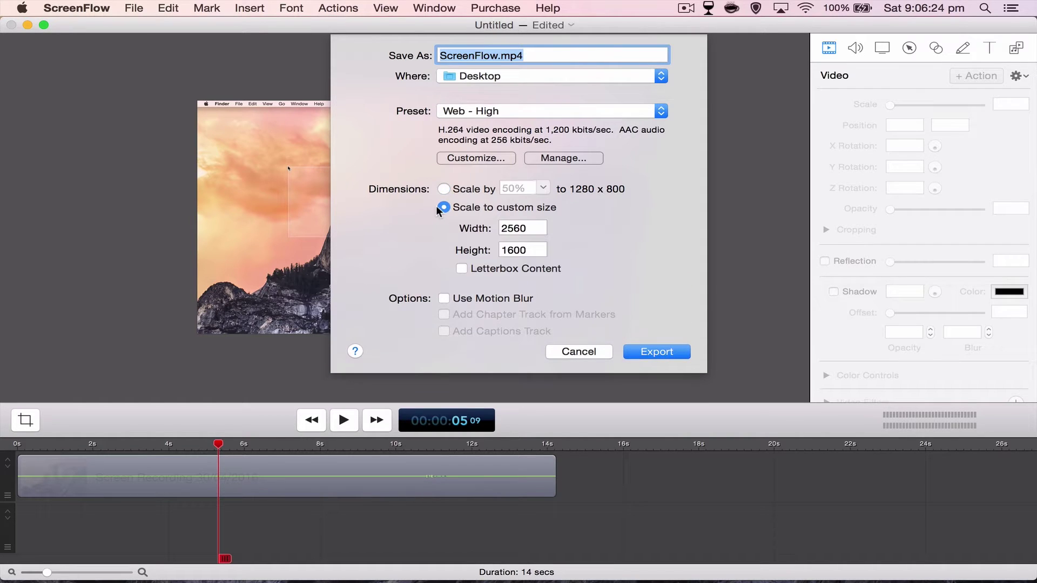
{"action": "double_click", "coordinate": [536, 229]}
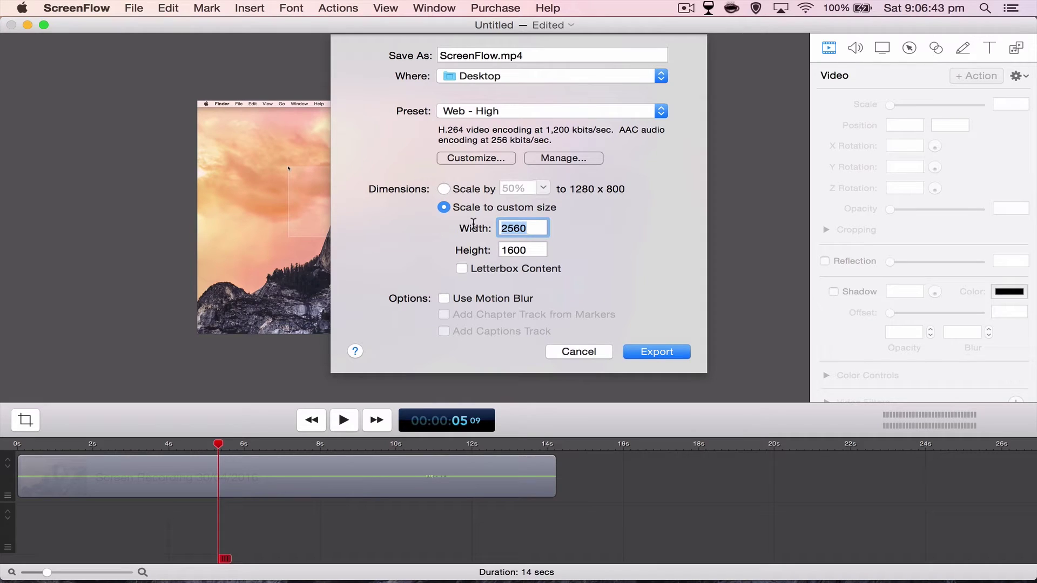
{"action": "type", "text": "1920"}
{"action": "key", "text": "Tab"}
{"action": "type", "text": "1020"}
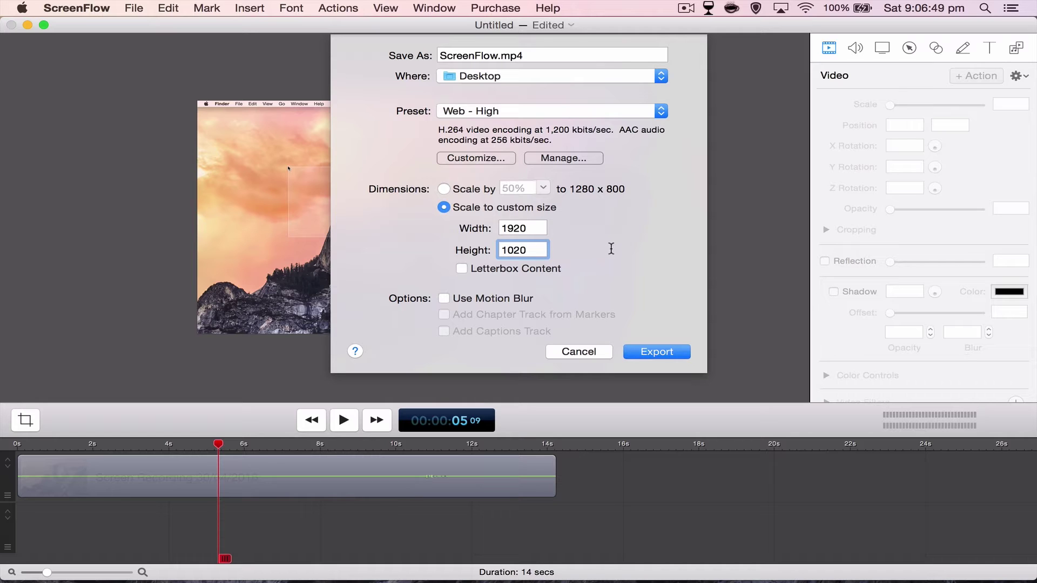
Step: Customize the H.264 video to 60 fps and raise the data rate from 1200 to 12000 kbits/sec
{"action": "left_click", "coordinate": [475, 158]}
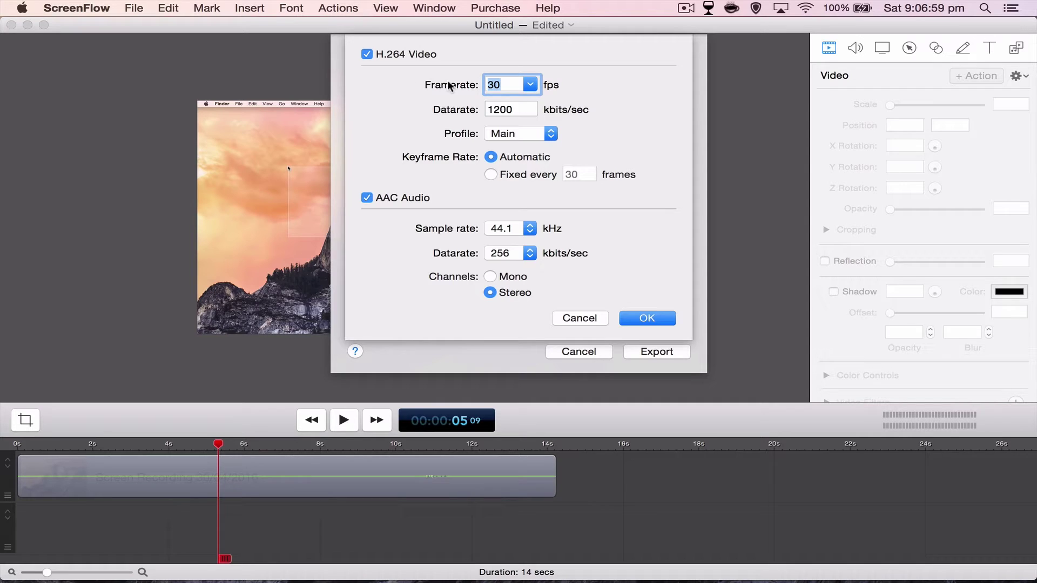
{"action": "left_click", "coordinate": [531, 85]}
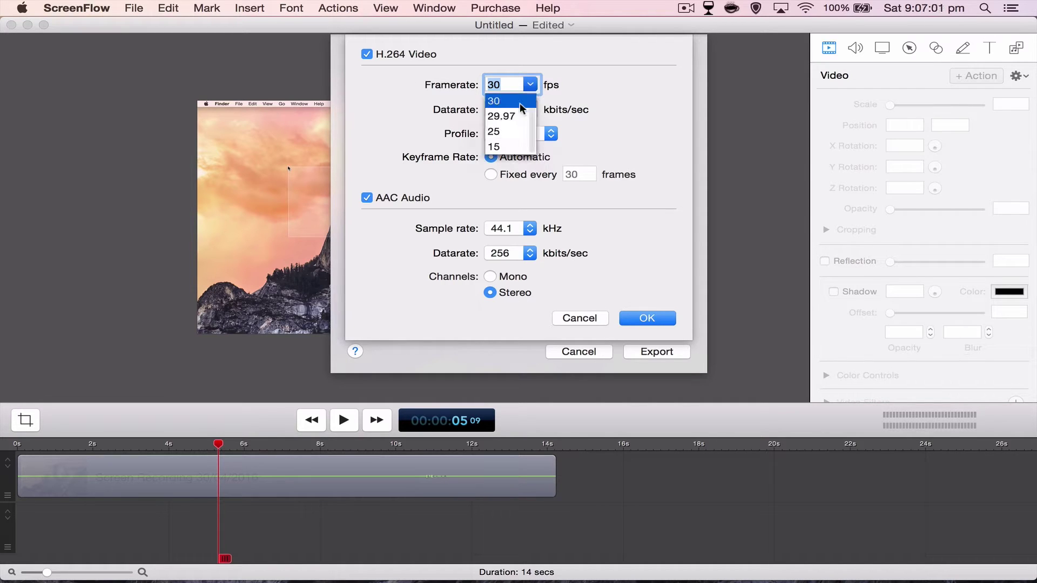
{"action": "scroll", "coordinate": [520, 104], "scroll_direction": "up", "scroll_amount": 1}
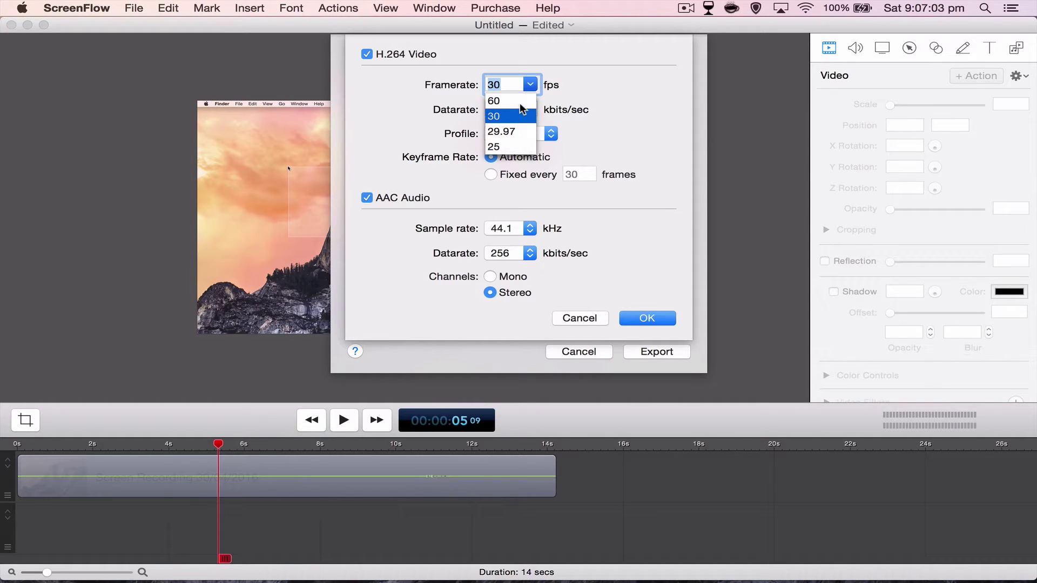
{"action": "left_click", "coordinate": [521, 102]}
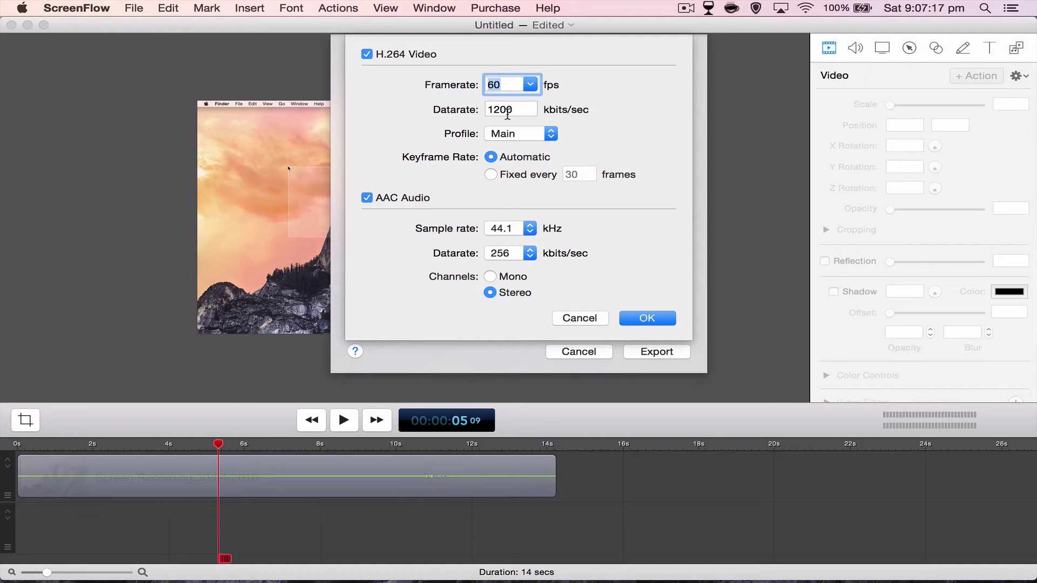
{"action": "key", "text": "Tab"}
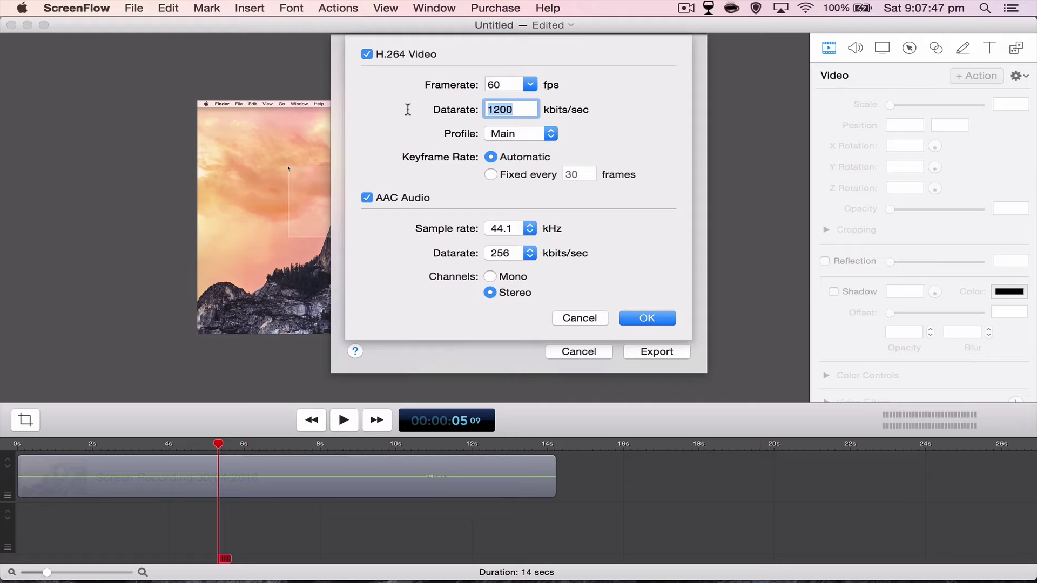
{"action": "key", "text": "Right"}
{"action": "type", "text": "0"}
Step: Keep the Main profile, set AAC audio to 48.0 kHz at 320 kbits/sec, and confirm
{"action": "left_click", "coordinate": [551, 133]}
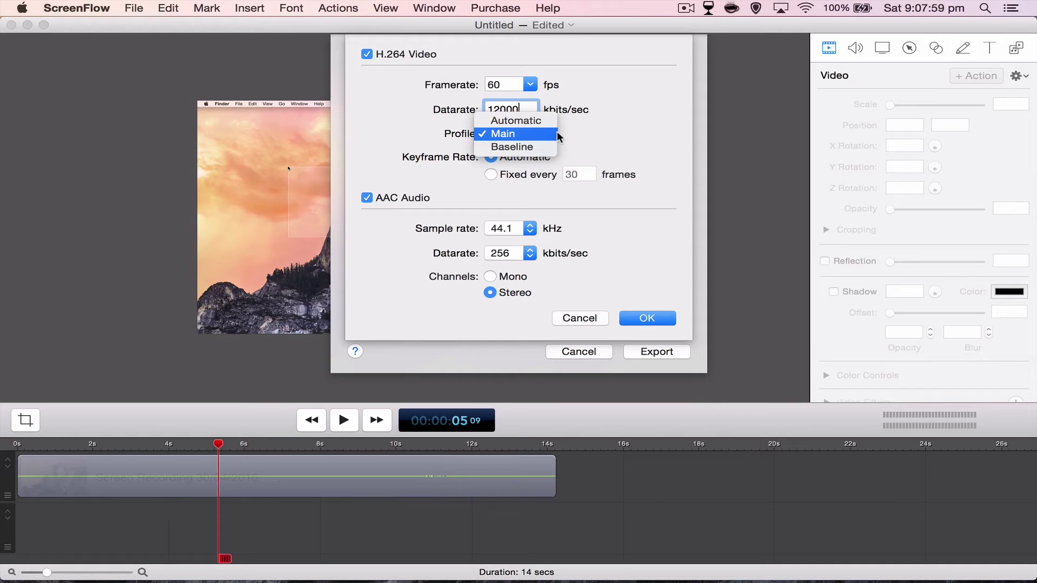
{"action": "left_click", "coordinate": [517, 132]}
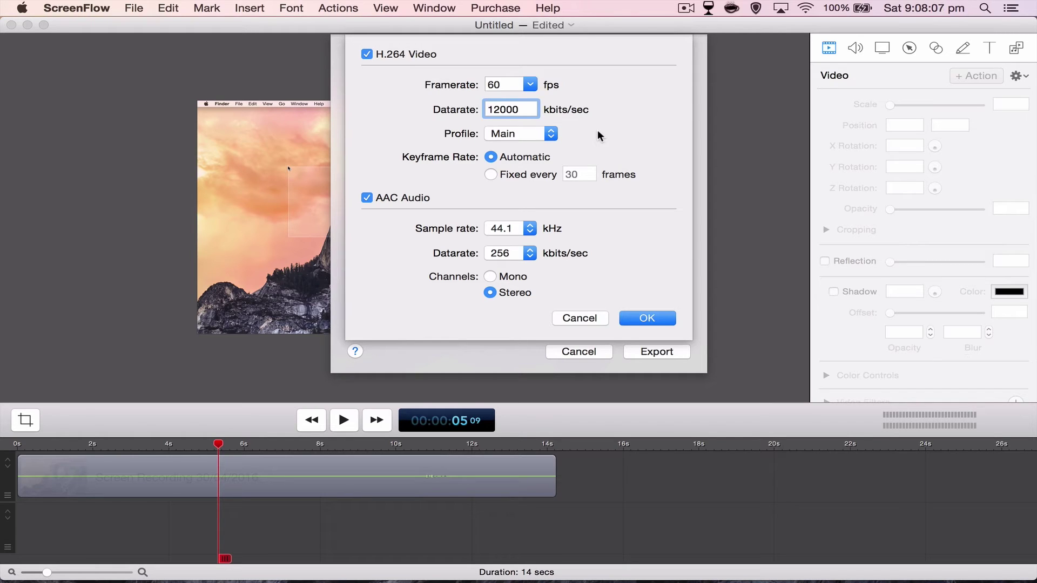
{"action": "left_click", "coordinate": [522, 133]}
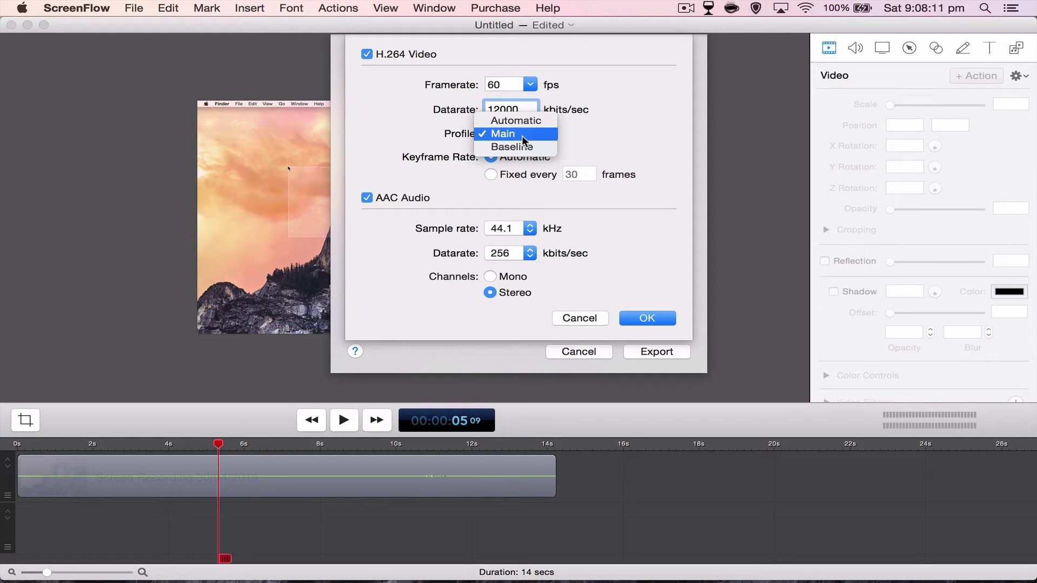
{"action": "left_click", "coordinate": [522, 135]}
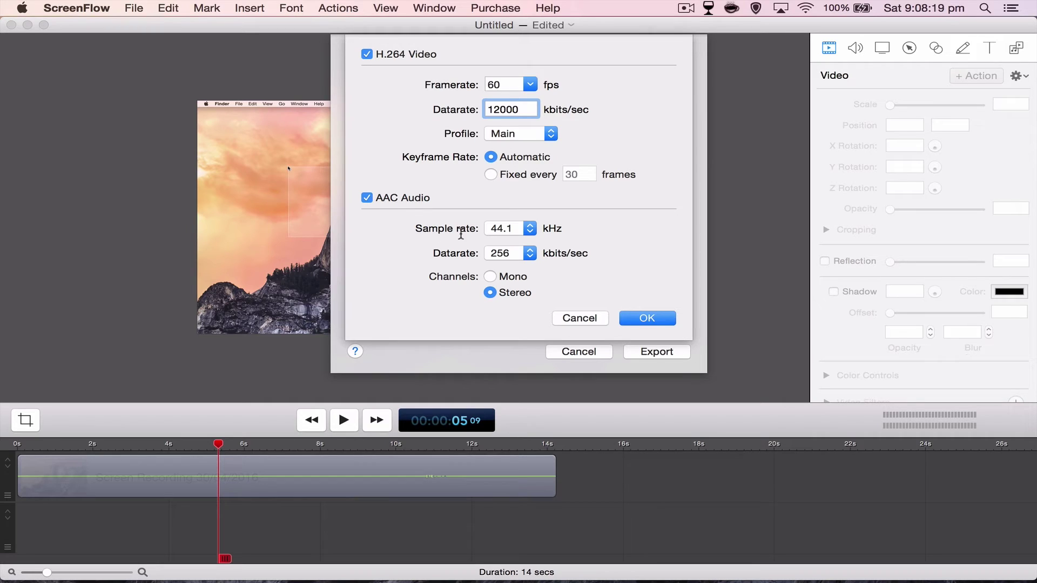
{"action": "left_click", "coordinate": [522, 227]}
{"action": "left_click", "coordinate": [521, 240]}
{"action": "left_click", "coordinate": [521, 253]}
{"action": "left_click", "coordinate": [520, 242]}
{"action": "left_click", "coordinate": [639, 313]}
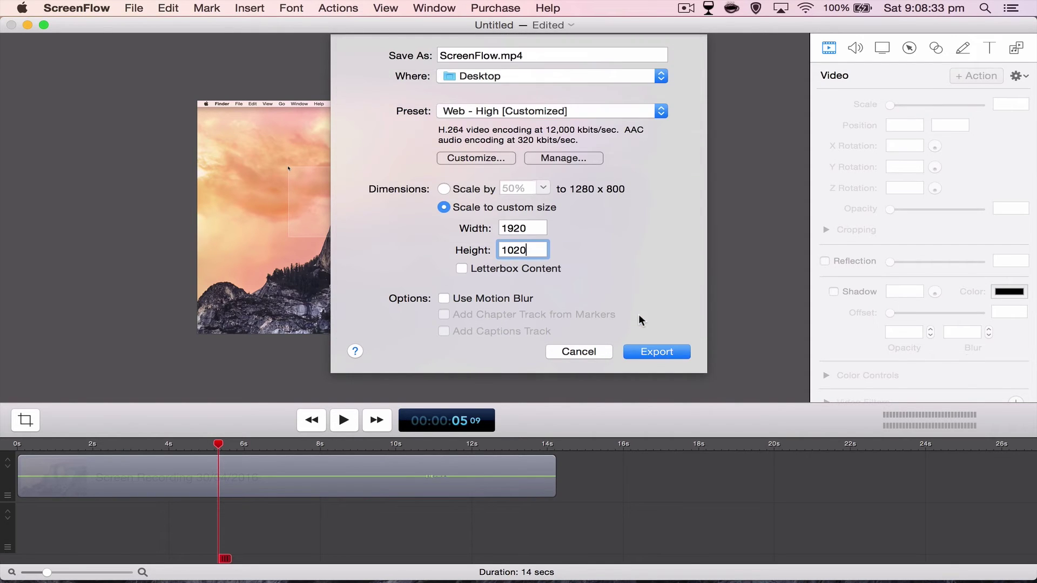
Step: Start the export of ScreenFlow.mp4 to the desktop and let it run
{"action": "left_click", "coordinate": [651, 355]}
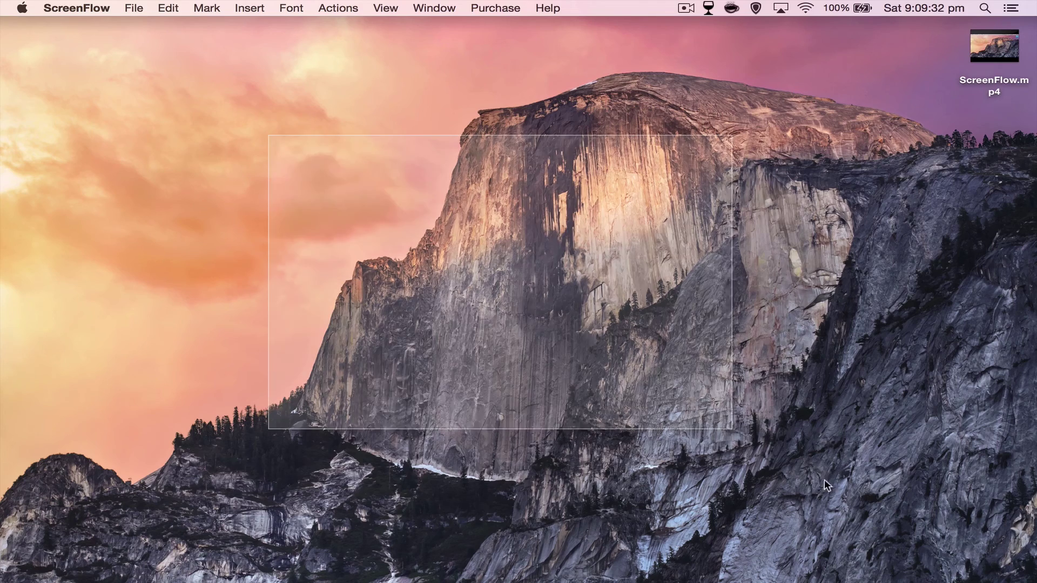
Step: Bring the Finder desktop forward and select the ScreenFlow.mp4 icon
{"action": "left_click", "coordinate": [846, 498]}
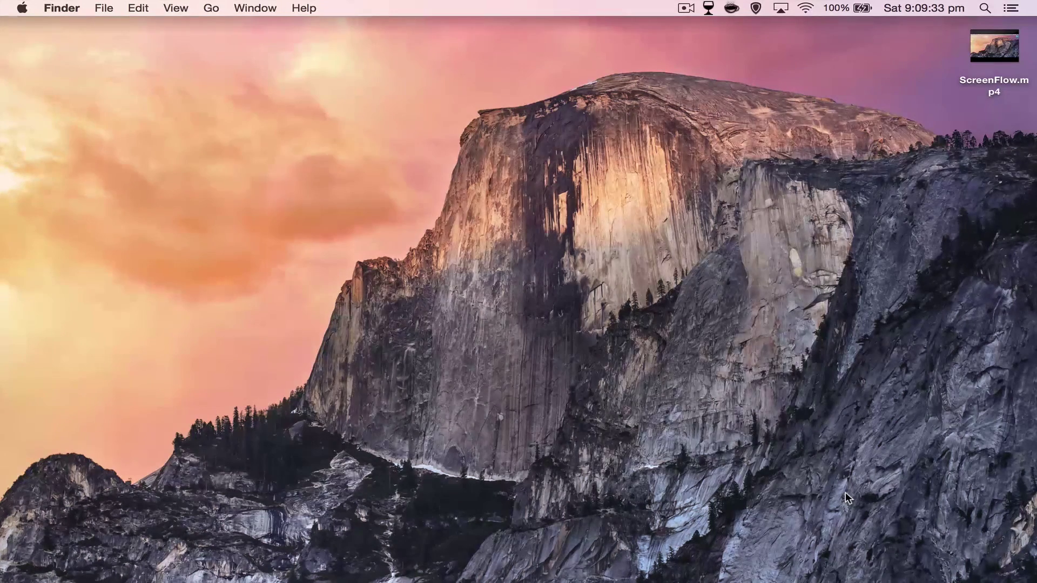
{"action": "left_click_drag", "start_coordinate": [749, 390], "coordinate": [620, 295]}
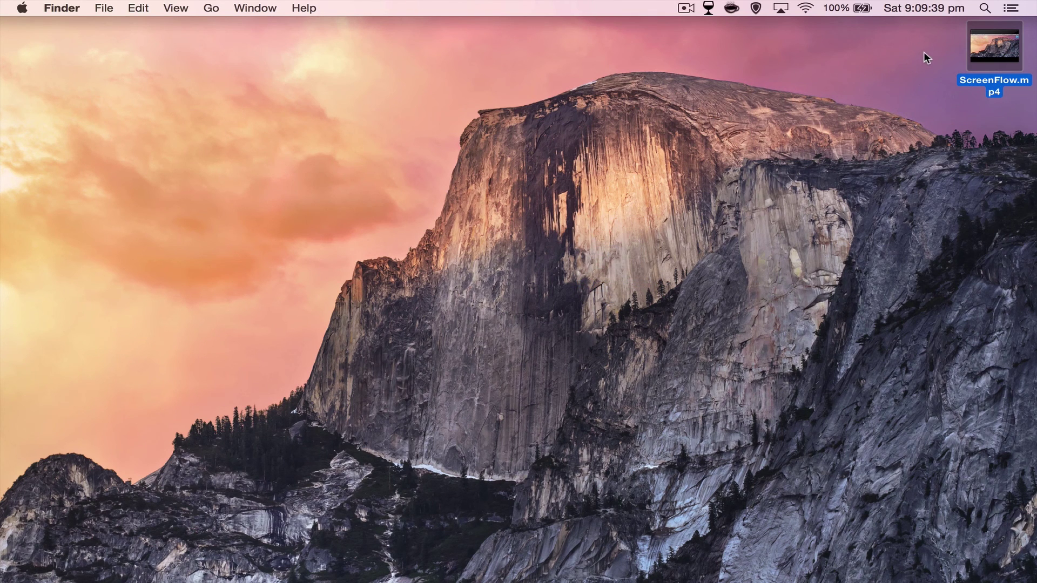
Step: Open ScreenFlow.mp4 in QuickTime Player and start playback
{"action": "double_click", "coordinate": [968, 79]}
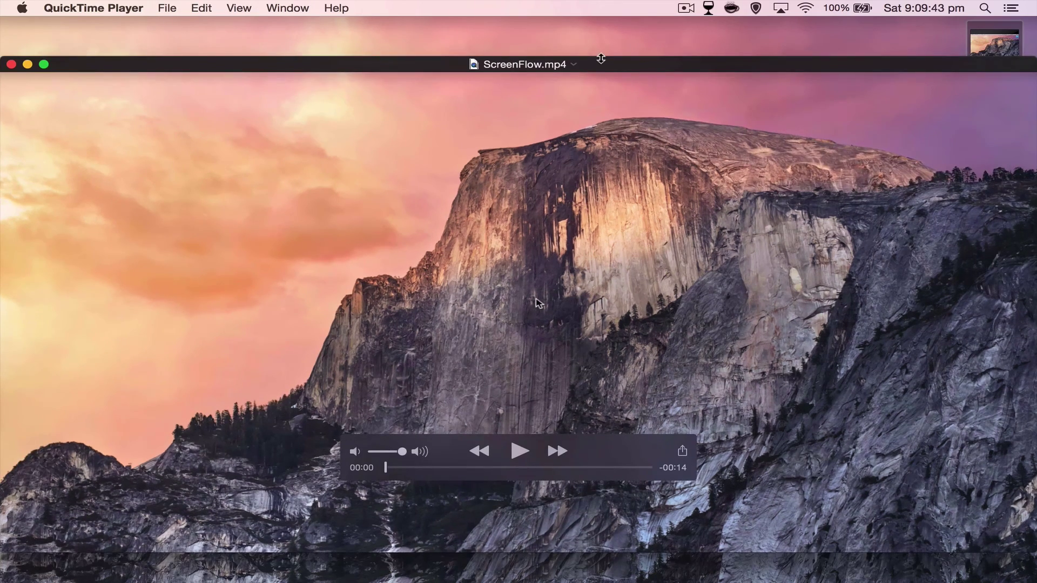
{"action": "key", "text": "space"}
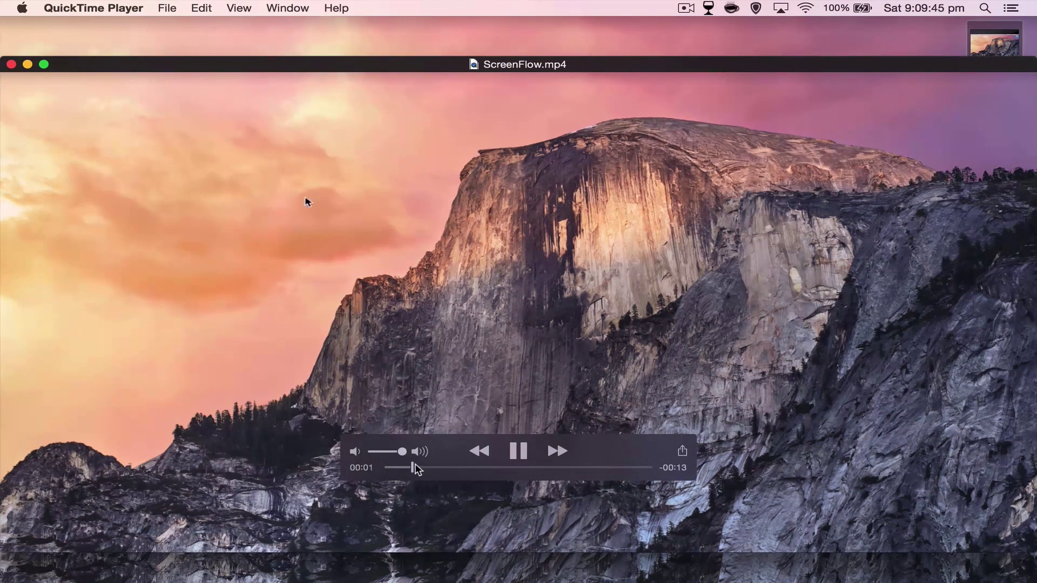